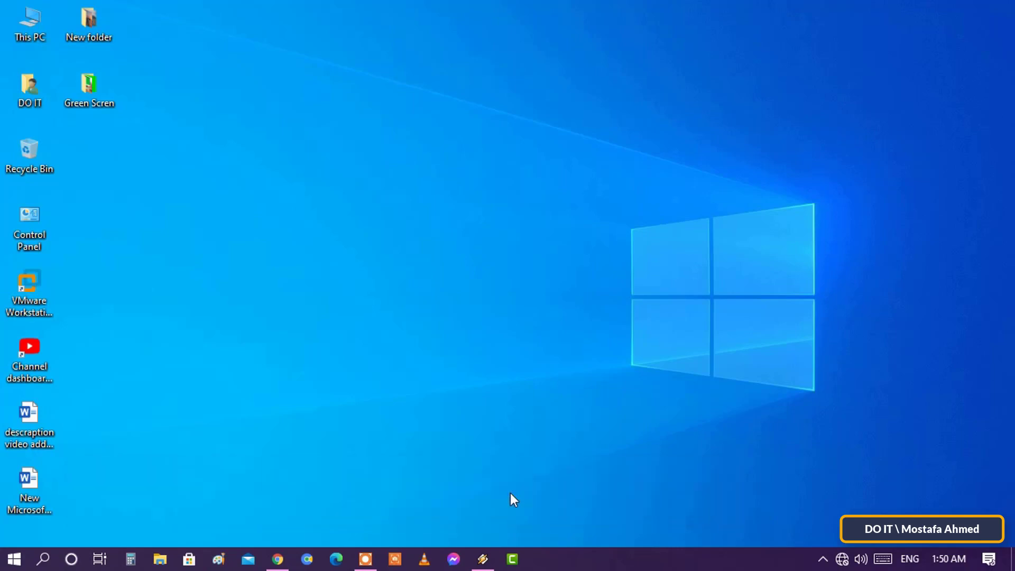
Step: Preview the Green Scren folder's videos, then close the Animation and Desk previews and the folder
{"action": "double_click", "coordinate": [102, 99]}
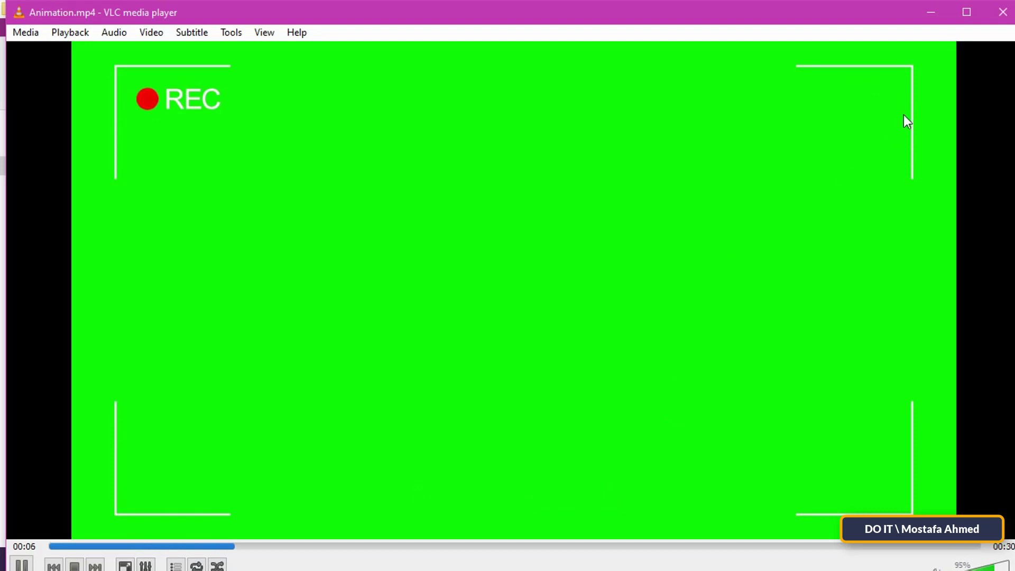
{"action": "left_click", "coordinate": [1004, 13]}
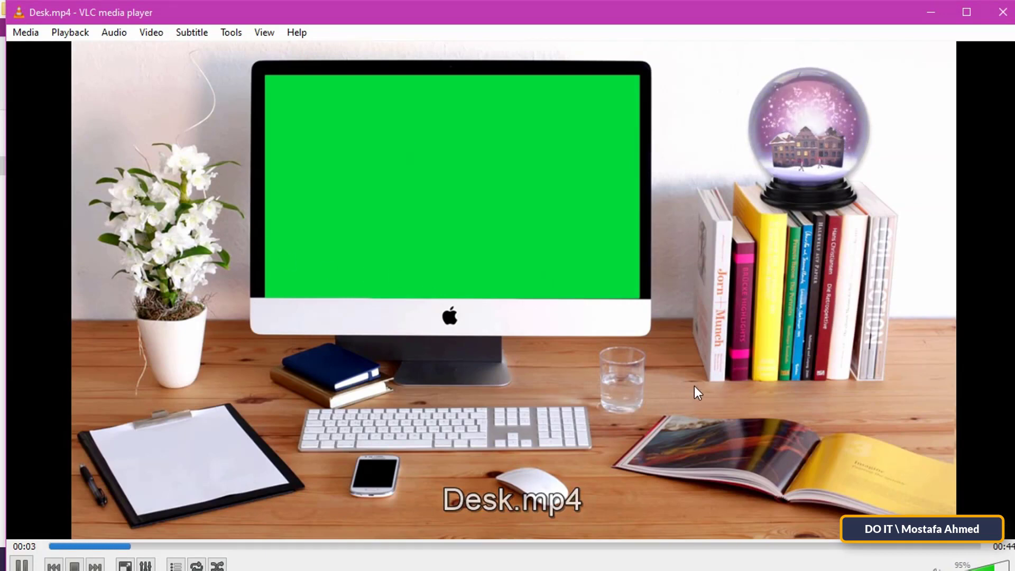
{"action": "left_click", "coordinate": [1003, 12]}
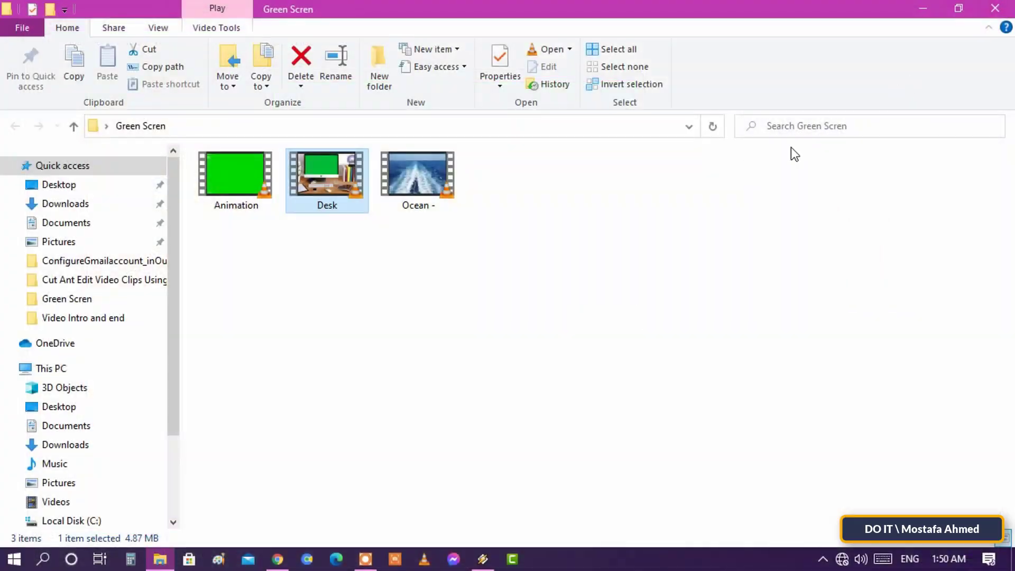
{"action": "left_click", "coordinate": [988, 11]}
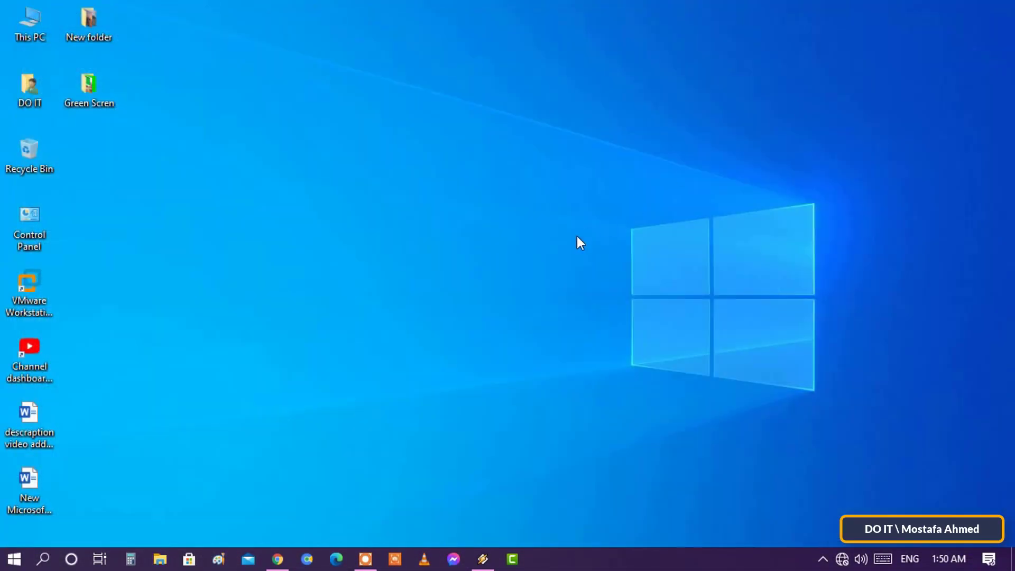
Step: Start a new untitled Camtasia project and enlarge the canvas and timeline area
{"action": "left_click", "coordinate": [515, 564]}
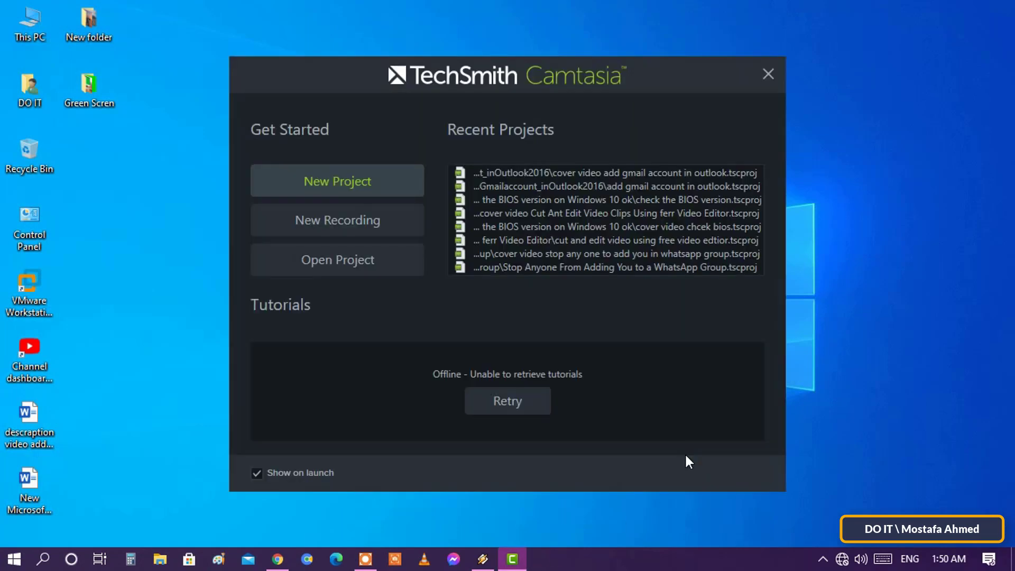
{"action": "left_click", "coordinate": [390, 183]}
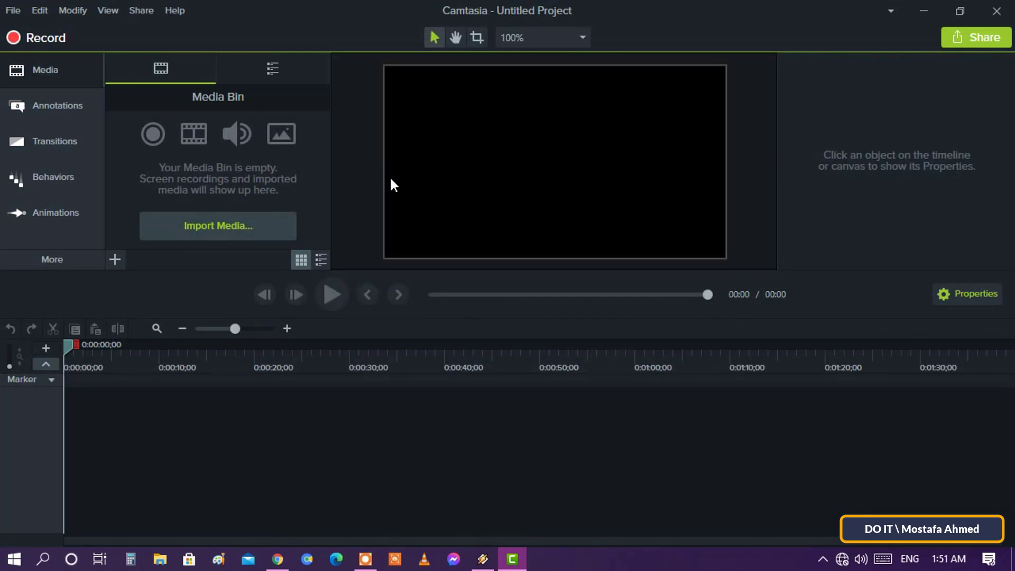
{"action": "left_click_drag", "start_coordinate": [170, 271], "coordinate": [168, 348]}
Step: Import Animation.mp4 from the Green Scren folder and add it to Track 1 at the playhead
{"action": "left_click", "coordinate": [115, 333]}
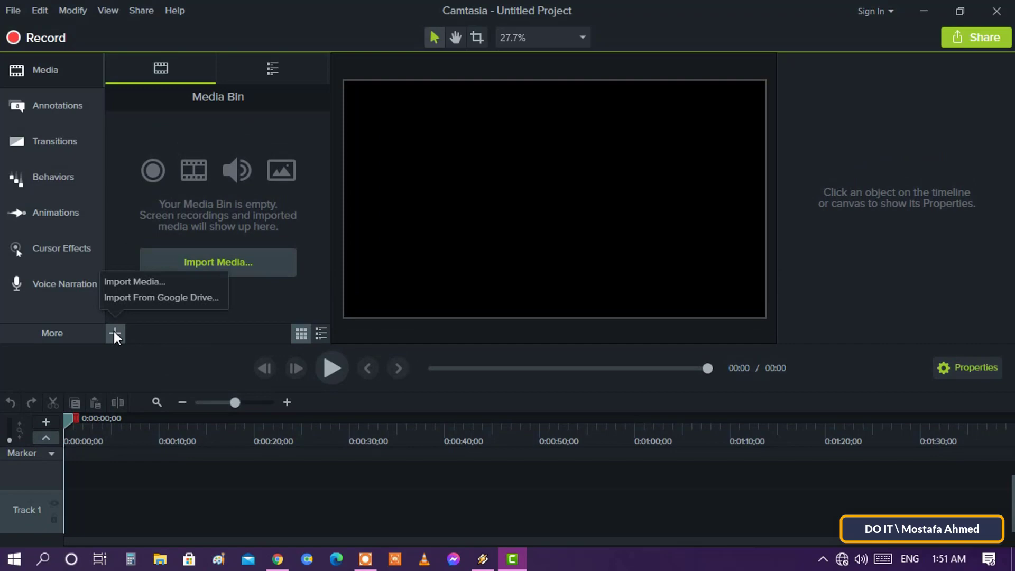
{"action": "left_click", "coordinate": [140, 284]}
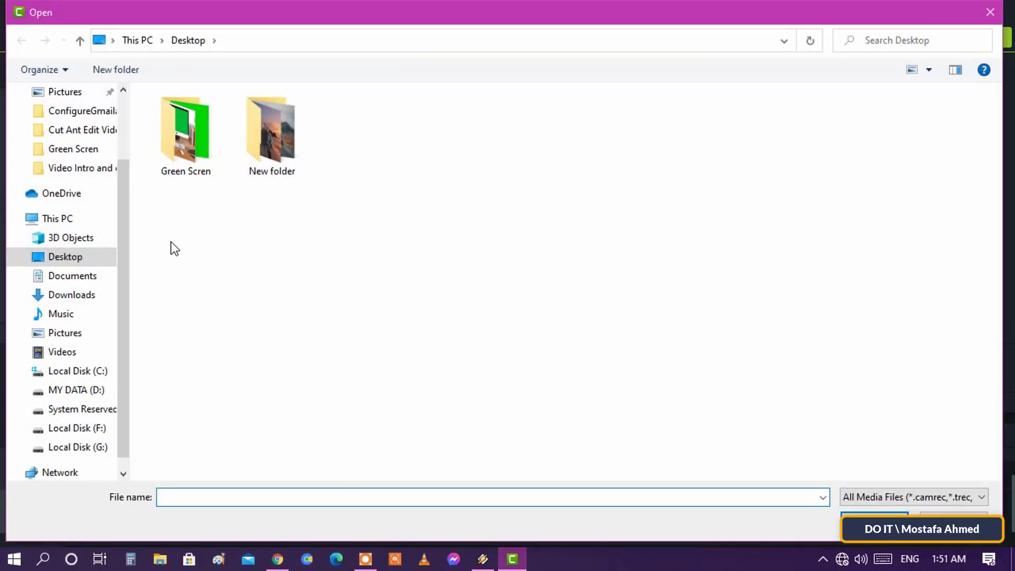
{"action": "double_click", "coordinate": [195, 148]}
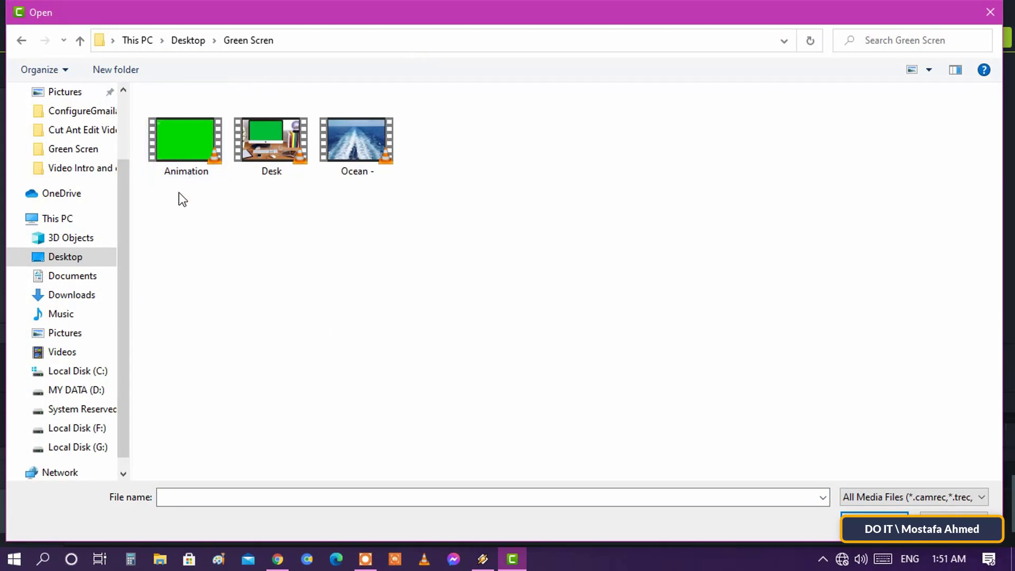
{"action": "left_click", "coordinate": [188, 152]}
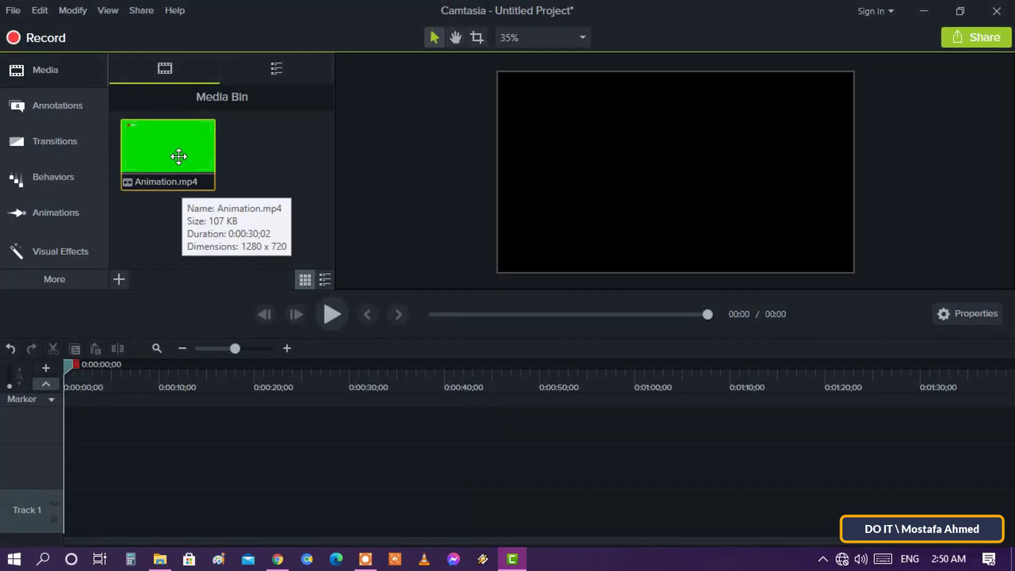
{"action": "right_click", "coordinate": [178, 154]}
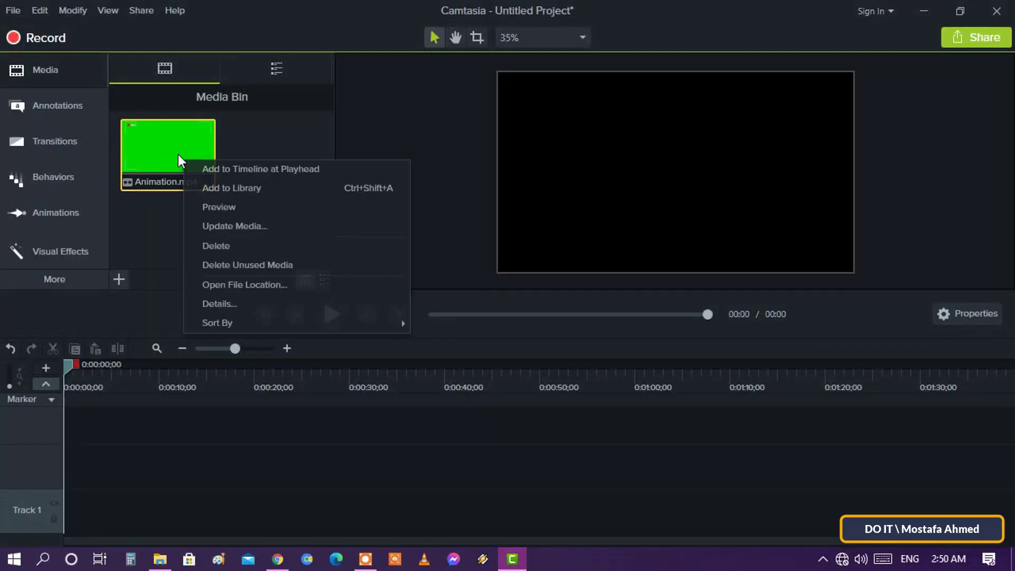
{"action": "left_click", "coordinate": [347, 170]}
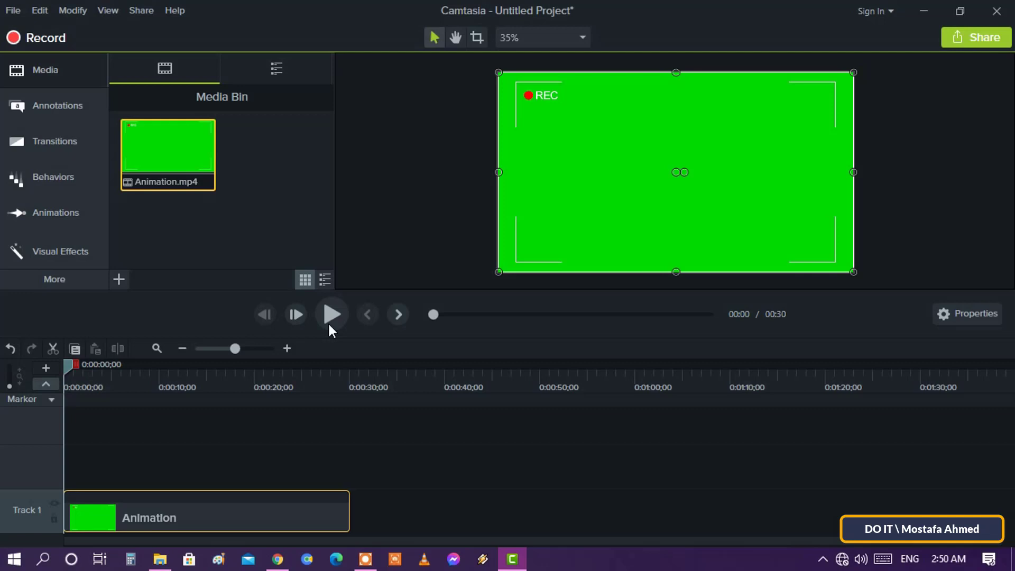
{"action": "left_click", "coordinate": [433, 458]}
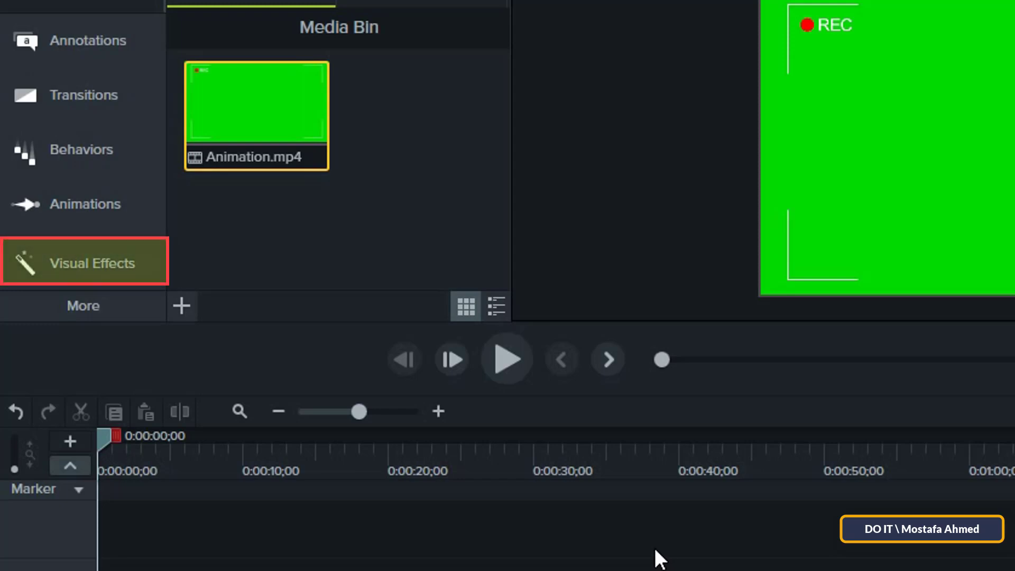
Step: Apply the Remove a Color visual effect to the Animation clip and show its properties
{"action": "left_click", "coordinate": [135, 269]}
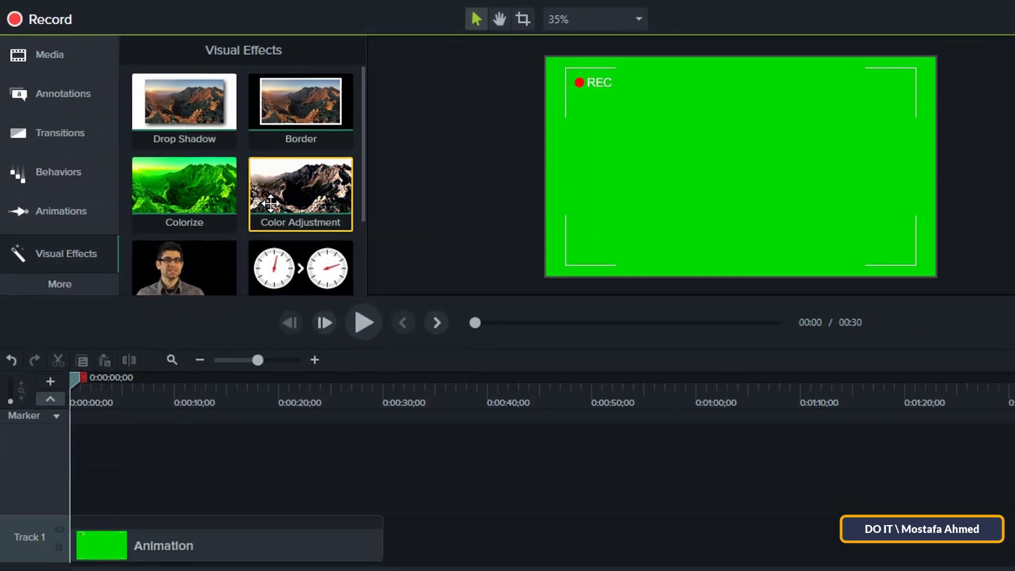
{"action": "scroll", "coordinate": [271, 203], "scroll_direction": "down", "scroll_amount": 3}
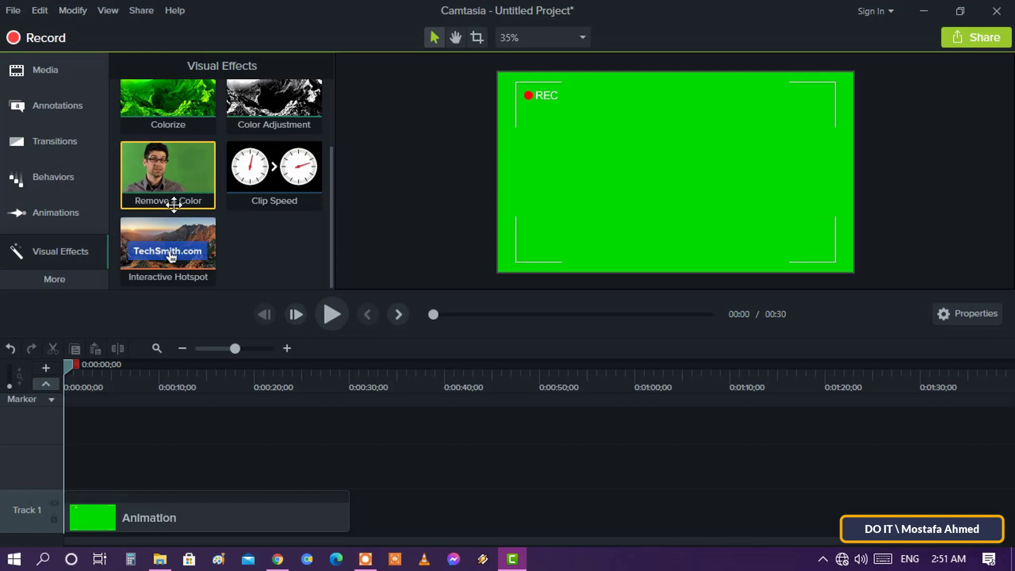
{"action": "left_click_drag", "start_coordinate": [171, 211], "coordinate": [208, 515]}
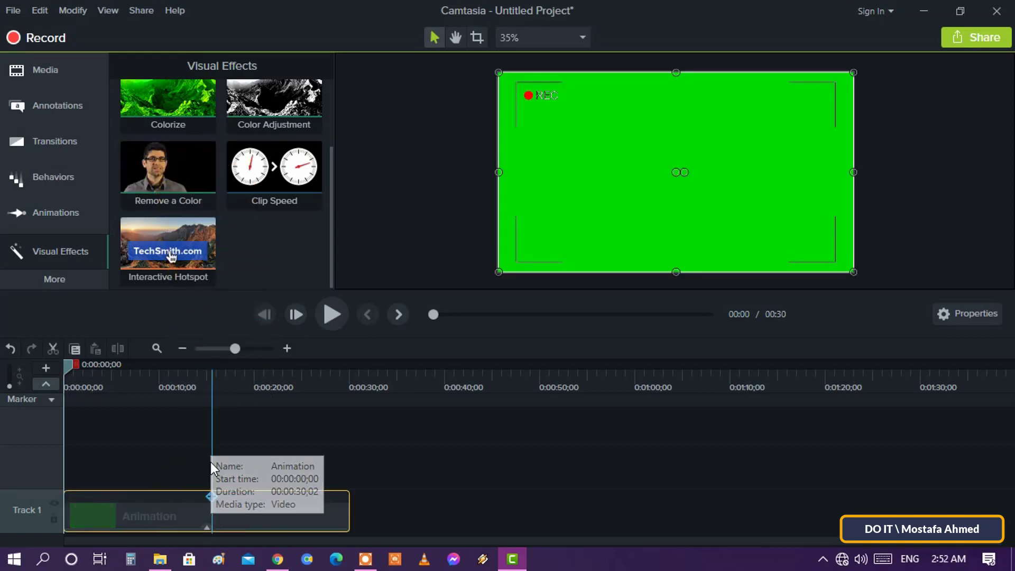
{"action": "left_click", "coordinate": [53, 251]}
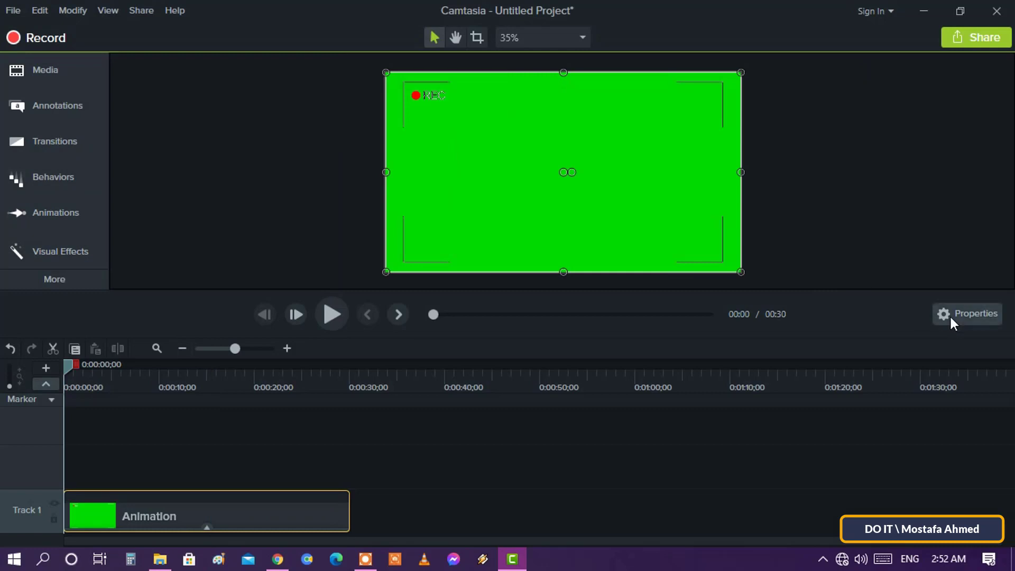
{"action": "left_click", "coordinate": [949, 315]}
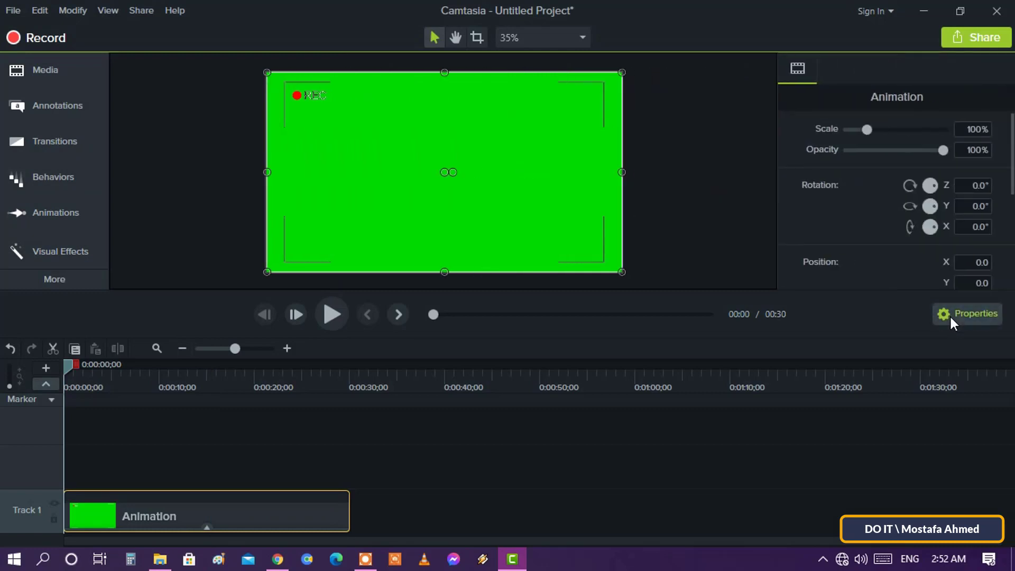
Step: Sample the canvas green (#01D900) with the eyedropper as the colour to remove, then check the key
{"action": "scroll", "coordinate": [924, 217], "scroll_direction": "down", "scroll_amount": 3}
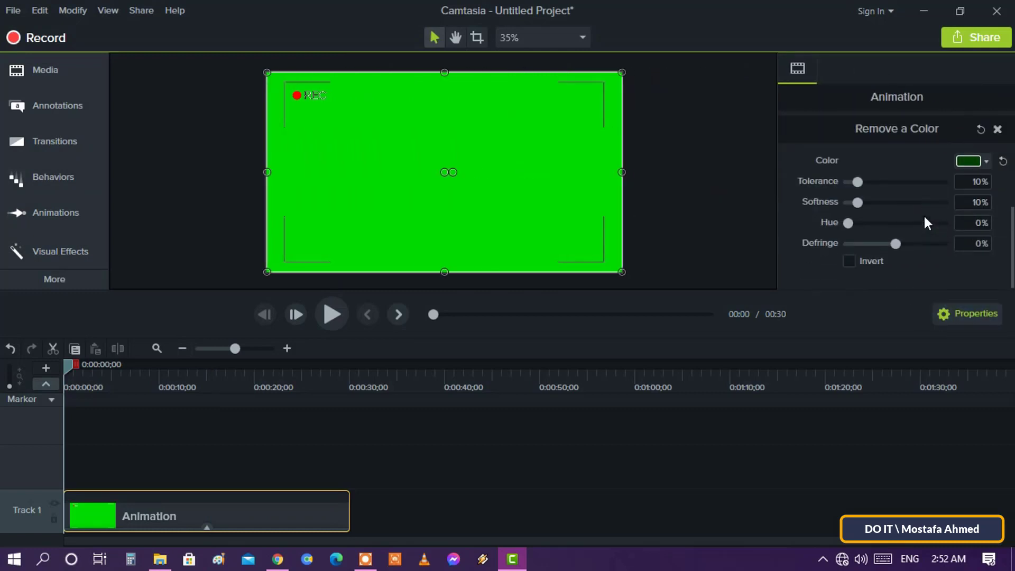
{"action": "left_click", "coordinate": [987, 161]}
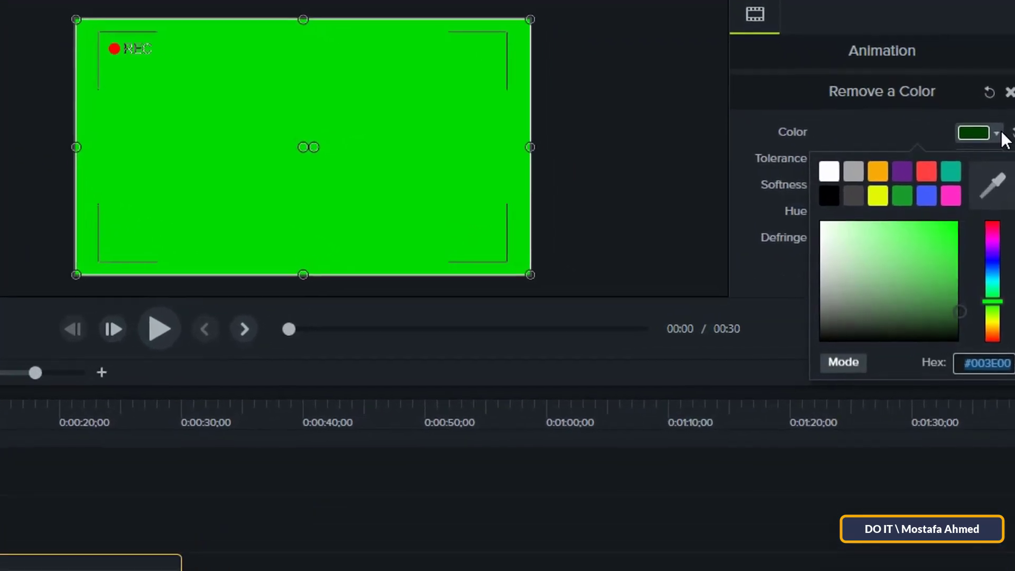
{"action": "left_click", "coordinate": [995, 185]}
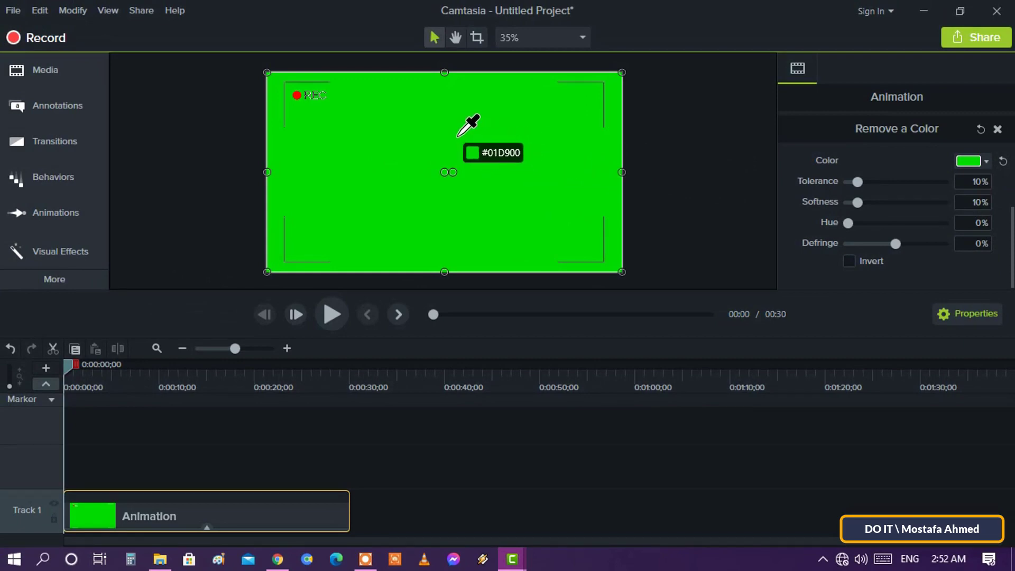
{"action": "left_click", "coordinate": [457, 137]}
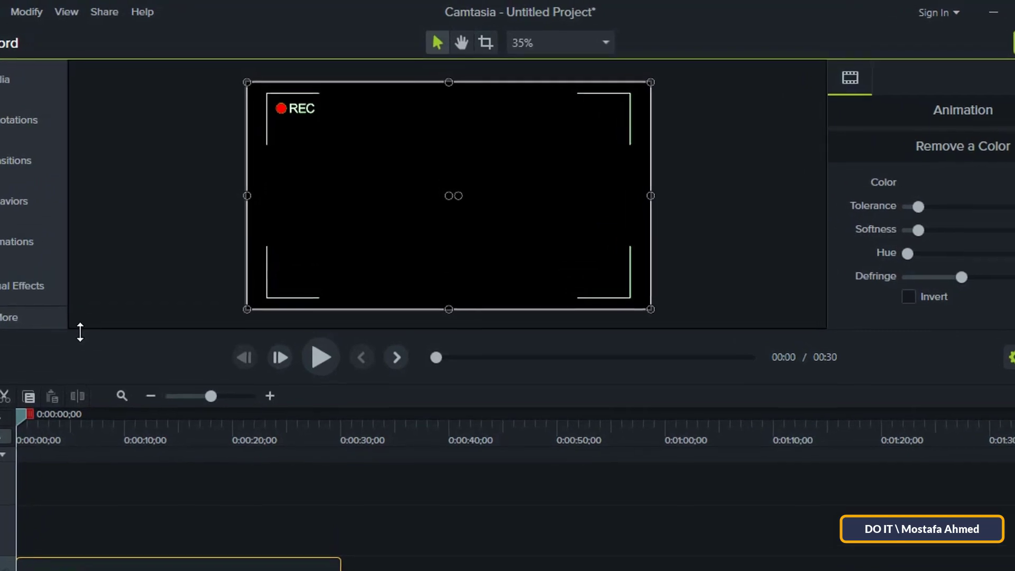
{"action": "left_click_drag", "start_coordinate": [80, 332], "coordinate": [81, 407]}
{"action": "left_click", "coordinate": [174, 296]}
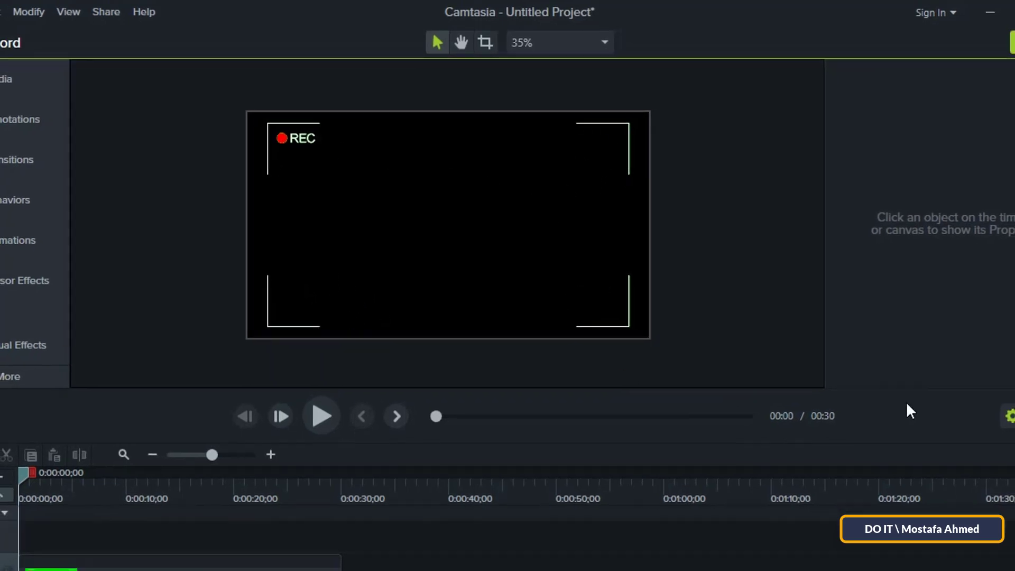
Step: Tune Remove a Color to 38% tolerance, 0% hue and maximum defringe, then preview the key
{"action": "left_click", "coordinate": [1012, 421]}
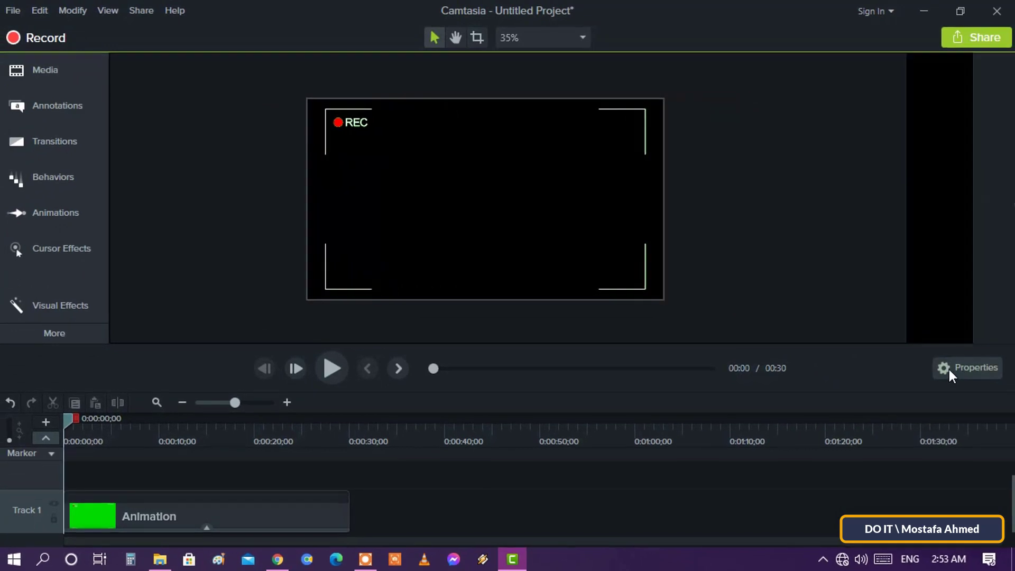
{"action": "left_click", "coordinate": [949, 369]}
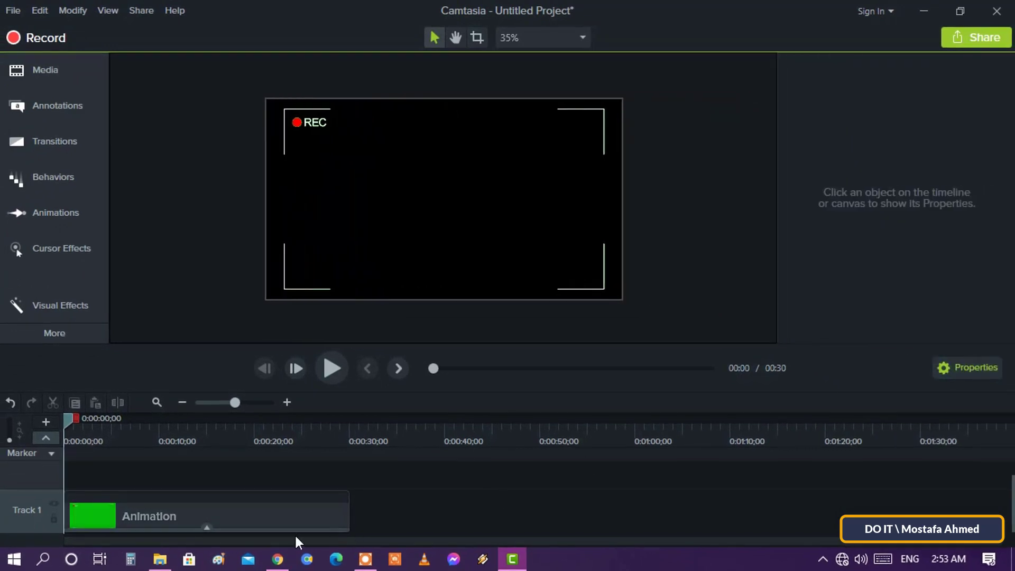
{"action": "left_click", "coordinate": [299, 518]}
{"action": "scroll", "coordinate": [938, 187], "scroll_direction": "down", "scroll_amount": 2}
{"action": "scroll", "coordinate": [937, 187], "scroll_direction": "down", "scroll_amount": 2}
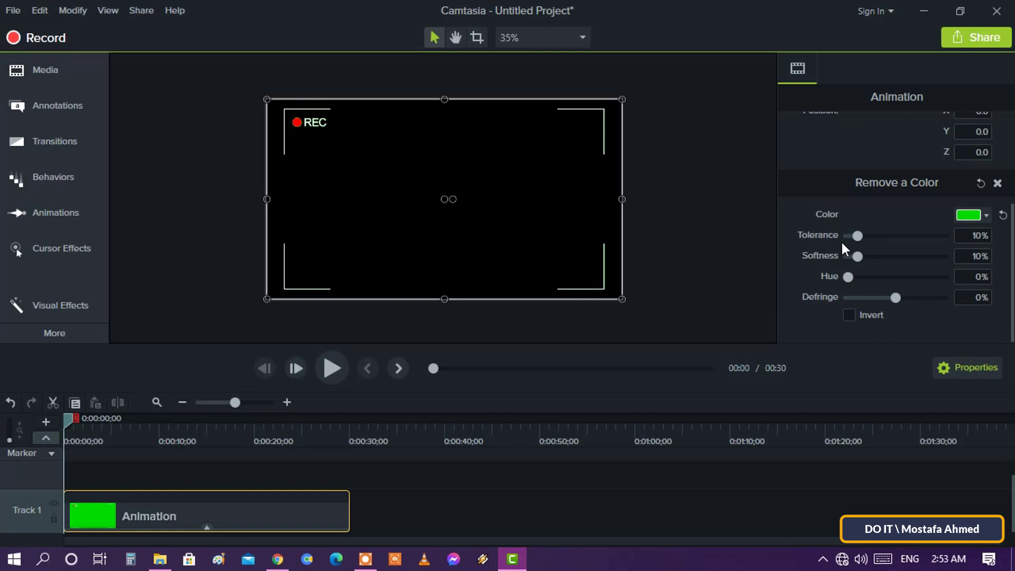
{"action": "mouse_move", "coordinate": [856, 237]}
{"action": "left_mouse_down"}
{"action": "mouse_move", "coordinate": [916, 238]}
{"action": "mouse_move", "coordinate": [884, 237]}
{"action": "mouse_move", "coordinate": [862, 255]}
{"action": "mouse_move", "coordinate": [887, 255]}
{"action": "mouse_move", "coordinate": [855, 256]}
{"action": "left_mouse_up"}
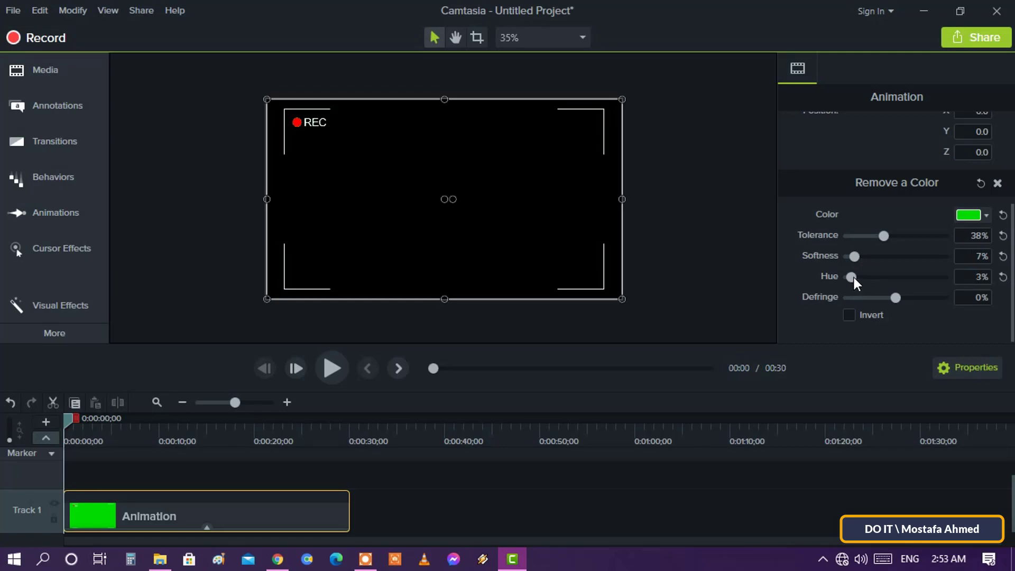
{"action": "left_click_drag", "start_coordinate": [896, 277], "coordinate": [836, 274]}
{"action": "left_click_drag", "start_coordinate": [896, 297], "coordinate": [994, 313]}
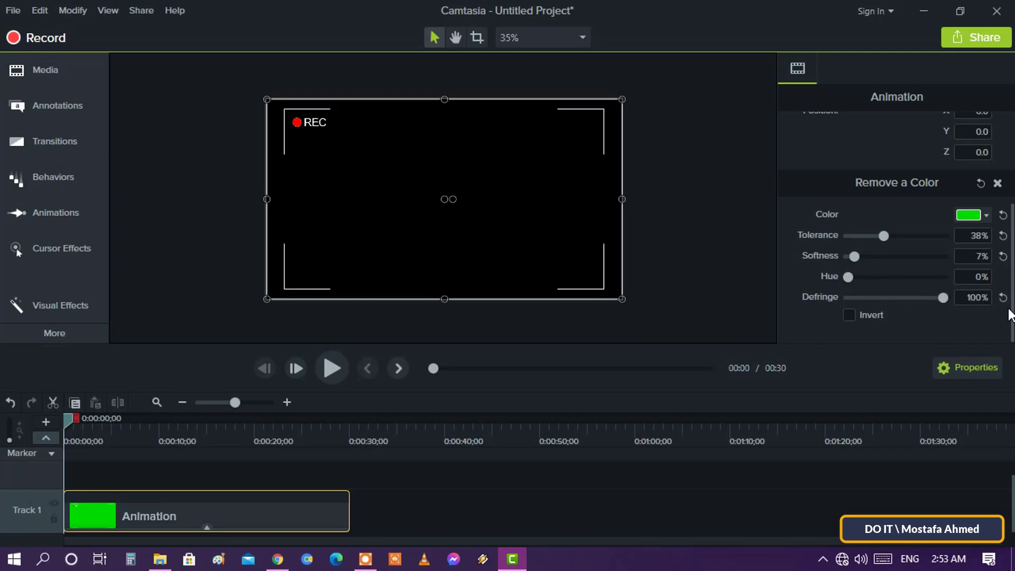
{"action": "left_click", "coordinate": [721, 286]}
{"action": "left_click", "coordinate": [469, 220]}
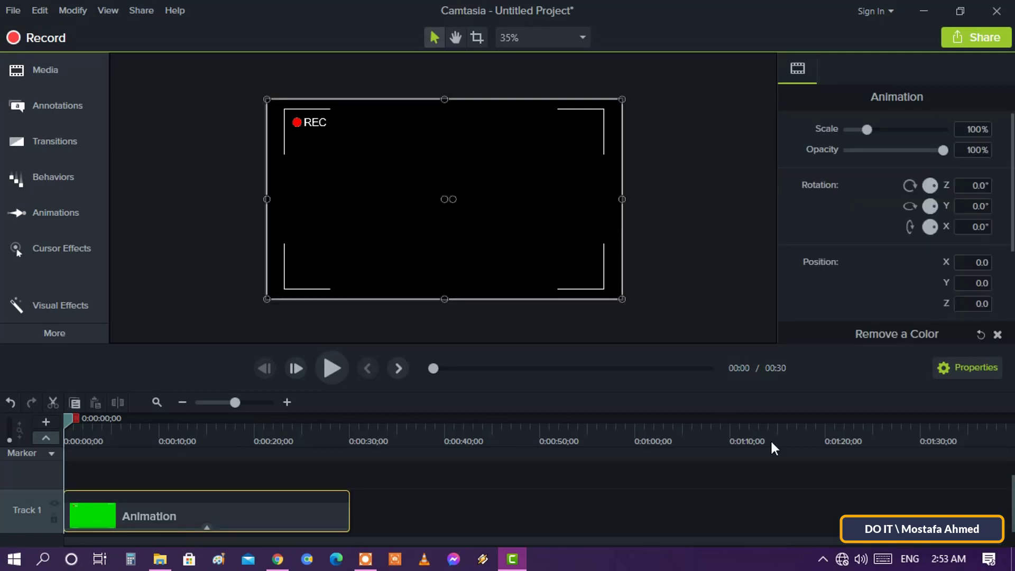
Step: Import the Ocean video into the Media Bin and add it to the timeline at the playhead
{"action": "left_click", "coordinate": [656, 491]}
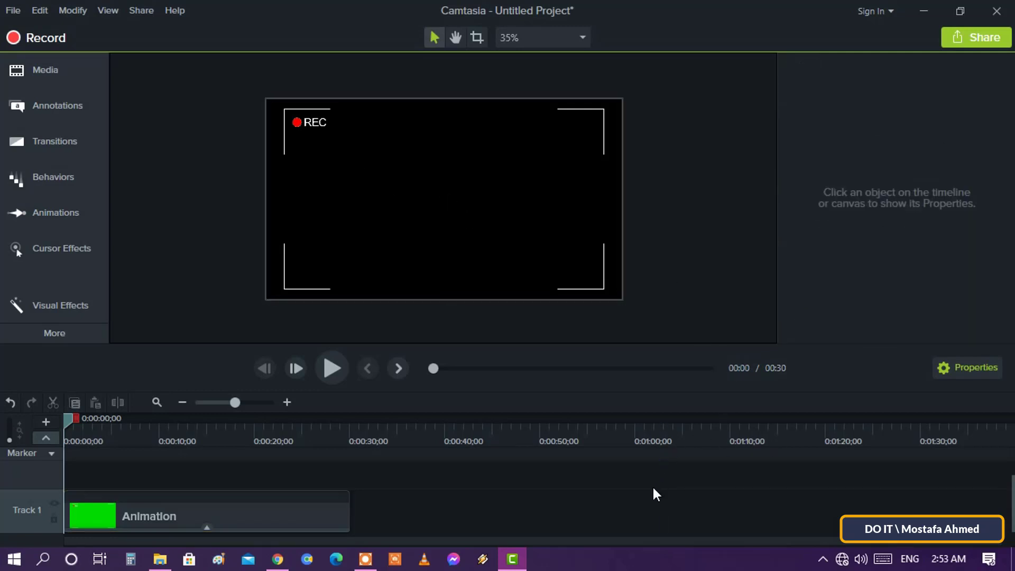
{"action": "left_click", "coordinate": [74, 71]}
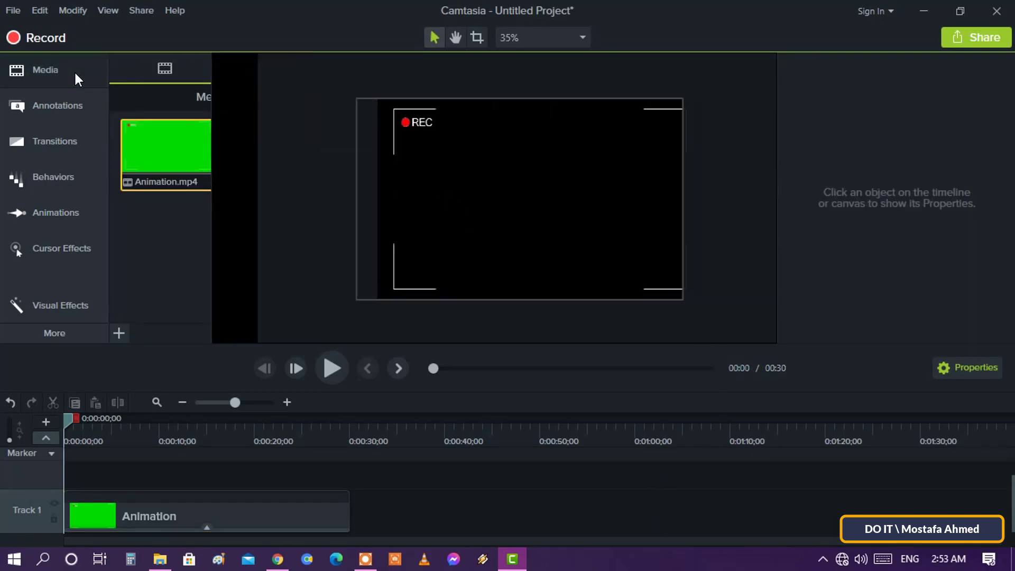
{"action": "left_click", "coordinate": [119, 333]}
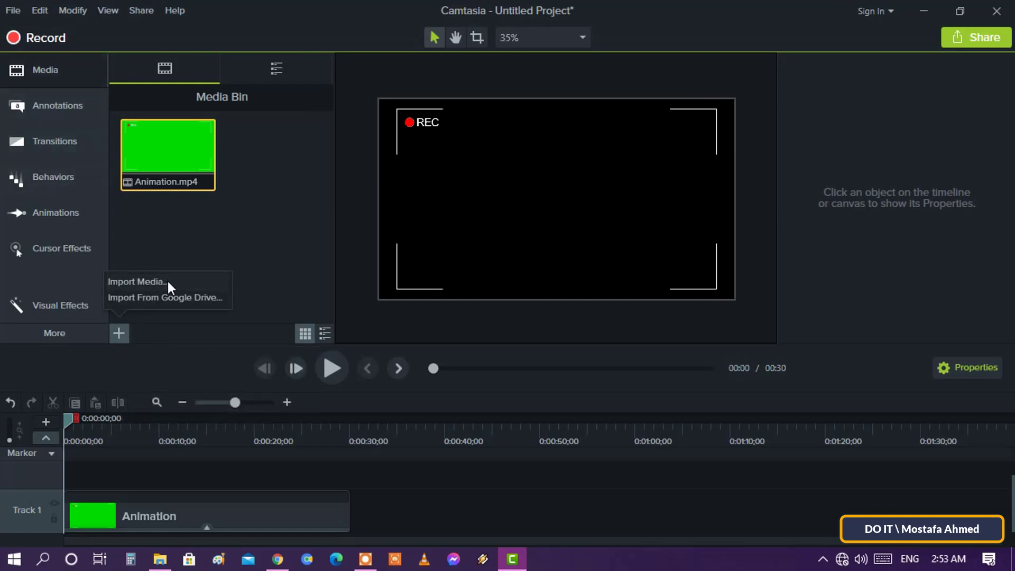
{"action": "left_click", "coordinate": [174, 280]}
{"action": "left_click", "coordinate": [349, 175]}
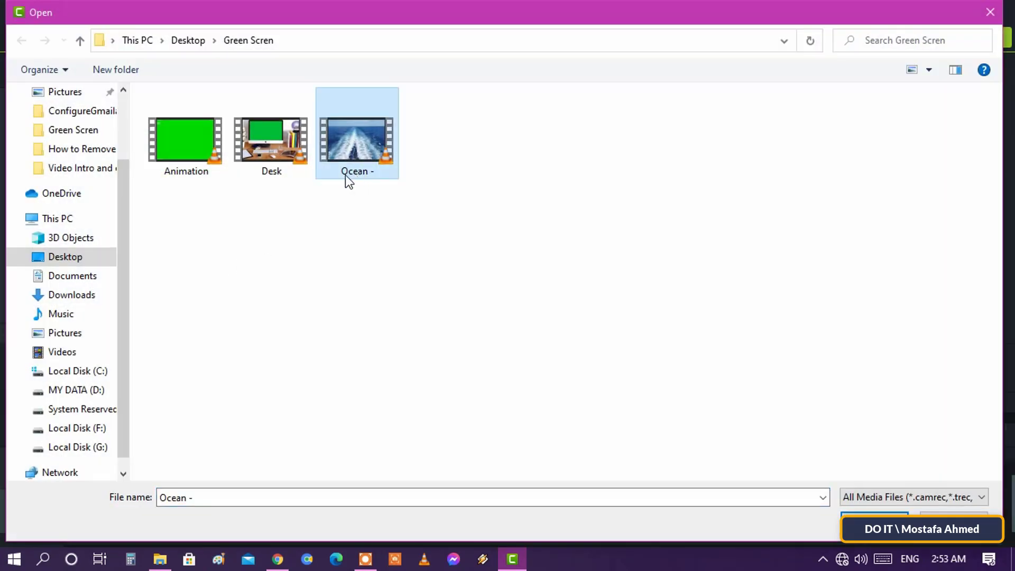
{"action": "left_click", "coordinate": [873, 516]}
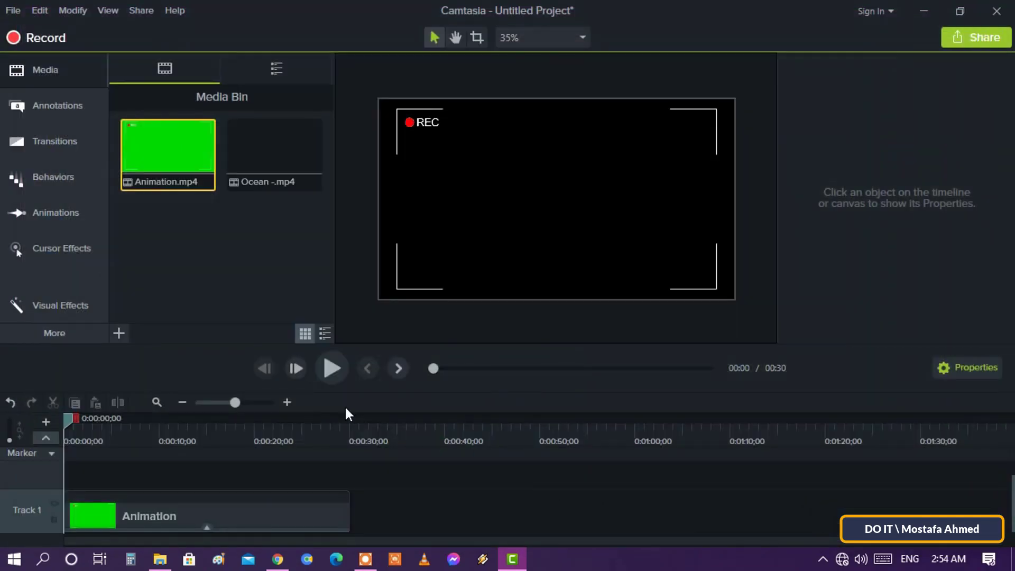
{"action": "right_click", "coordinate": [290, 174]}
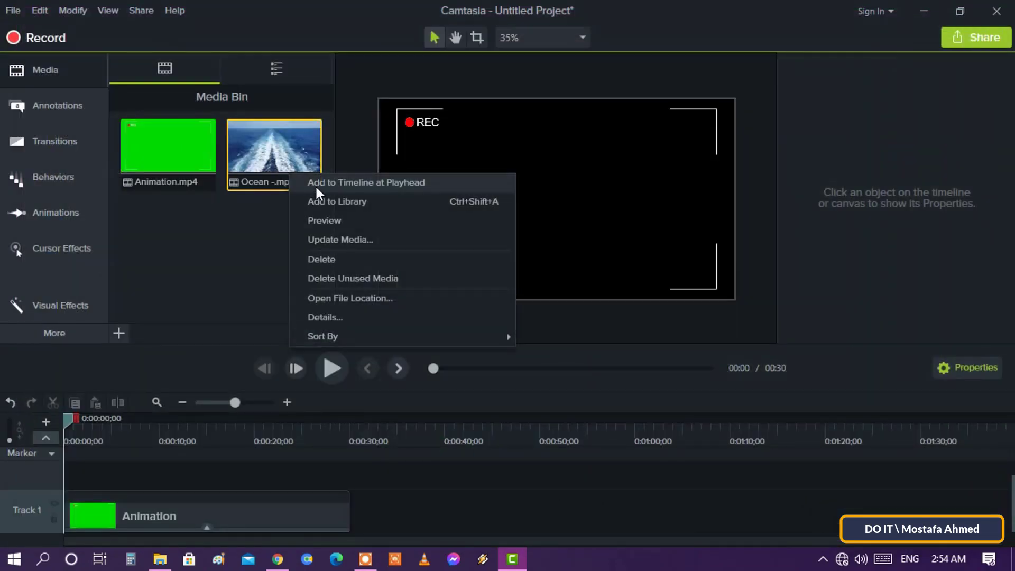
{"action": "left_click", "coordinate": [317, 182]}
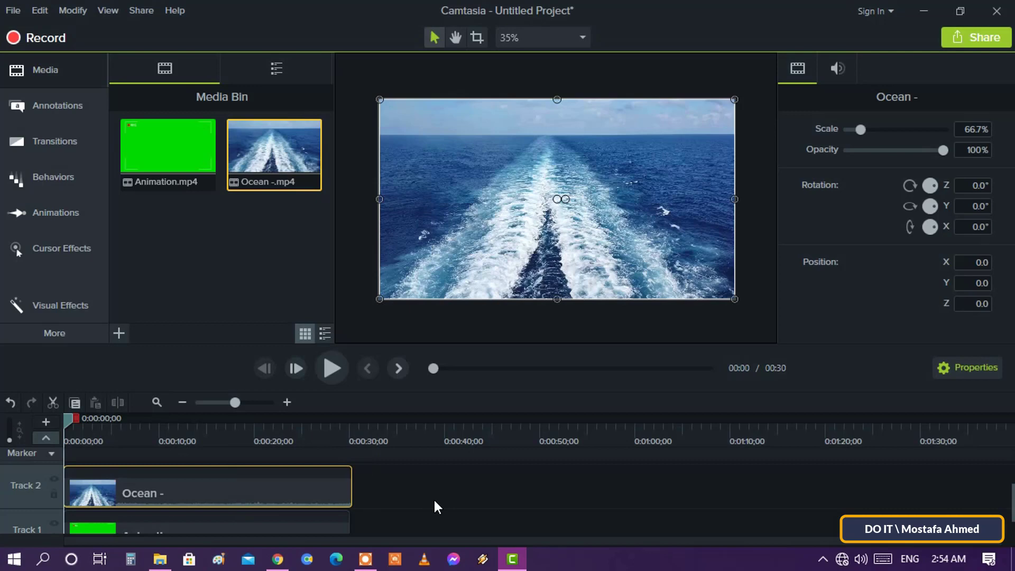
{"action": "scroll", "coordinate": [433, 502], "scroll_direction": "down", "scroll_amount": 1}
Step: Put Ocean at the start of Track 1 and Animation at the start of Track 2 above it
{"action": "left_click_drag", "start_coordinate": [272, 521], "coordinate": [584, 517]}
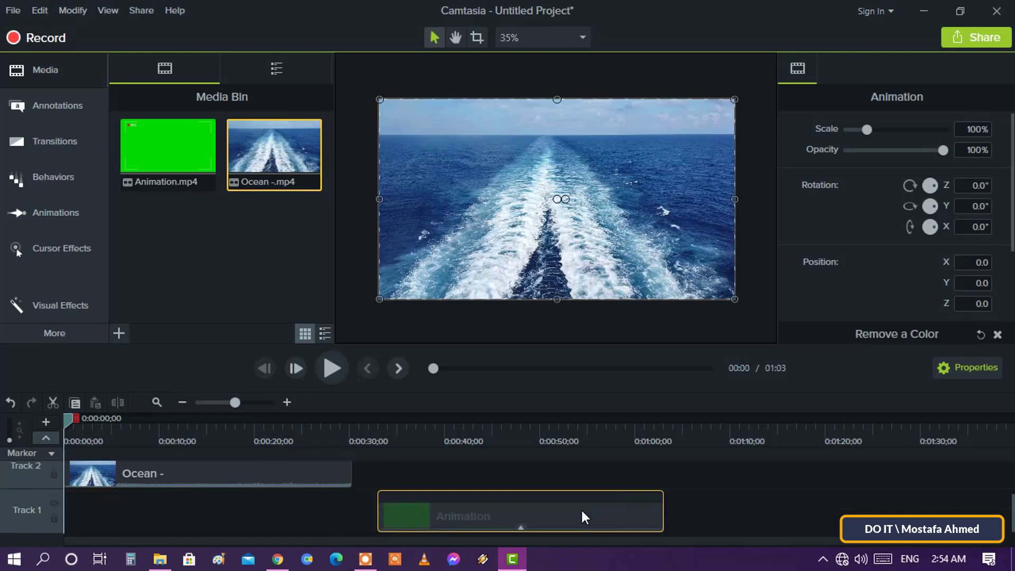
{"action": "left_click_drag", "start_coordinate": [290, 483], "coordinate": [365, 524]}
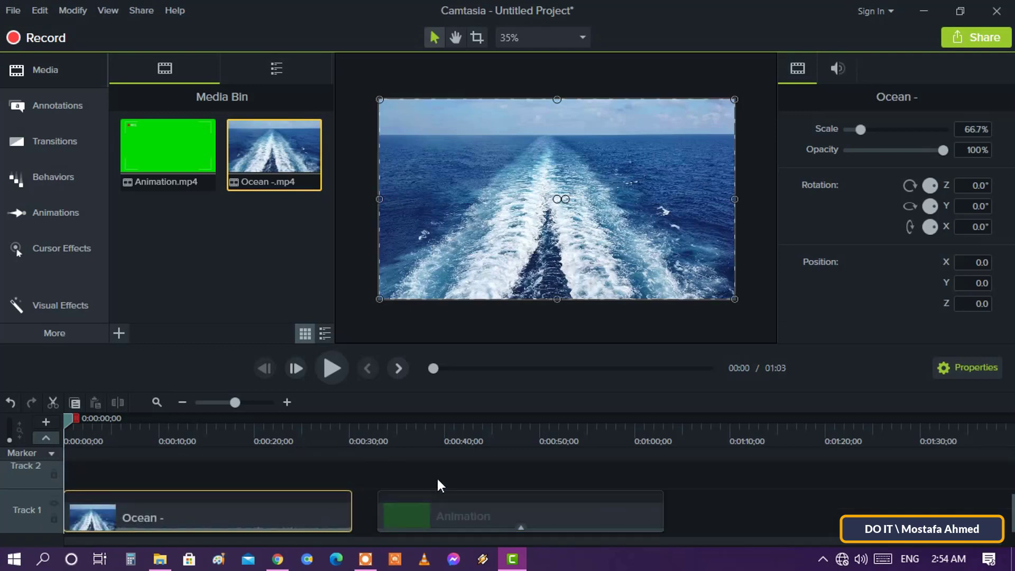
{"action": "left_click_drag", "start_coordinate": [439, 499], "coordinate": [86, 474]}
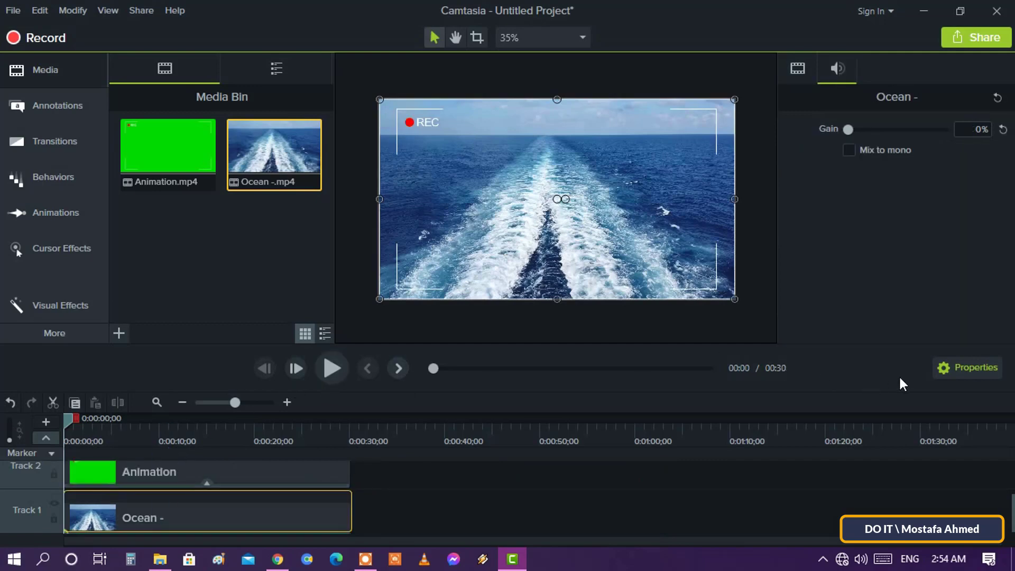
Step: Hide the properties and side panels and play the REC-frame-over-ocean composite
{"action": "left_click", "coordinate": [938, 370]}
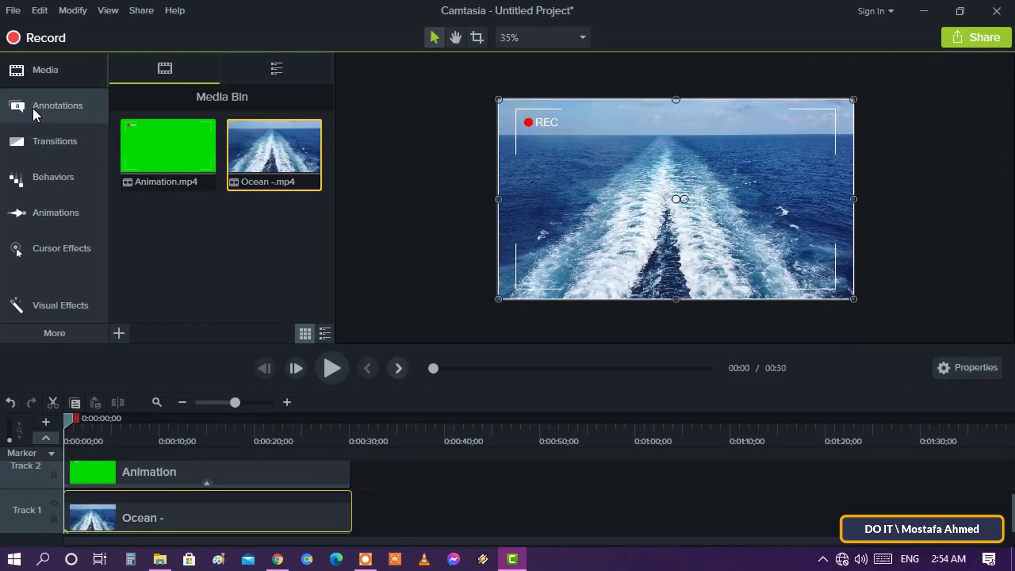
{"action": "left_click", "coordinate": [33, 109]}
{"action": "left_click", "coordinate": [45, 108]}
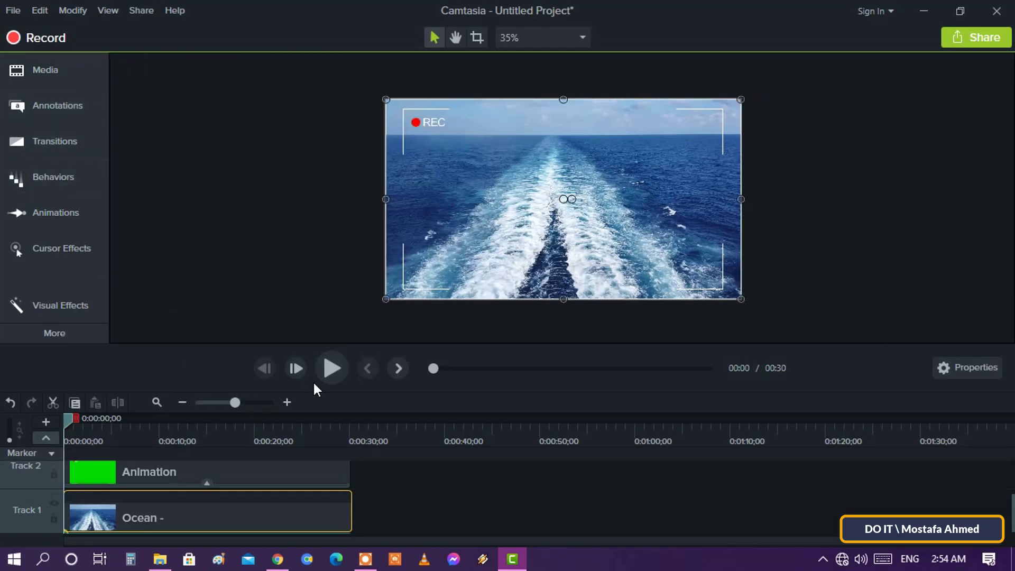
{"action": "left_click", "coordinate": [329, 371]}
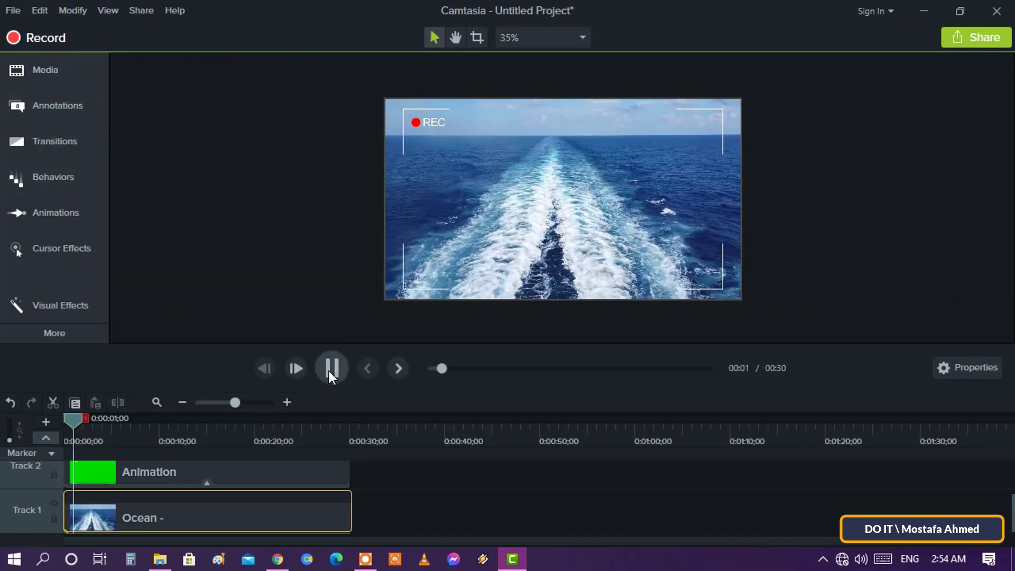